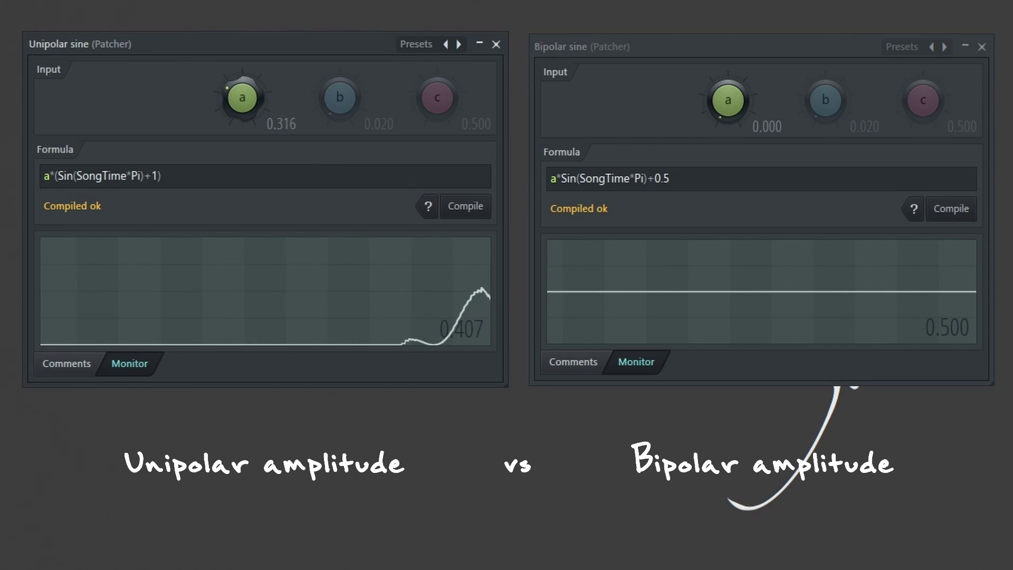
Raise the Bipolar sine patch's a knob from 0.000 to about 0.383
left_click_drag(740, 120, 739, 99)
left_click_drag(739, 166, 739, 160)
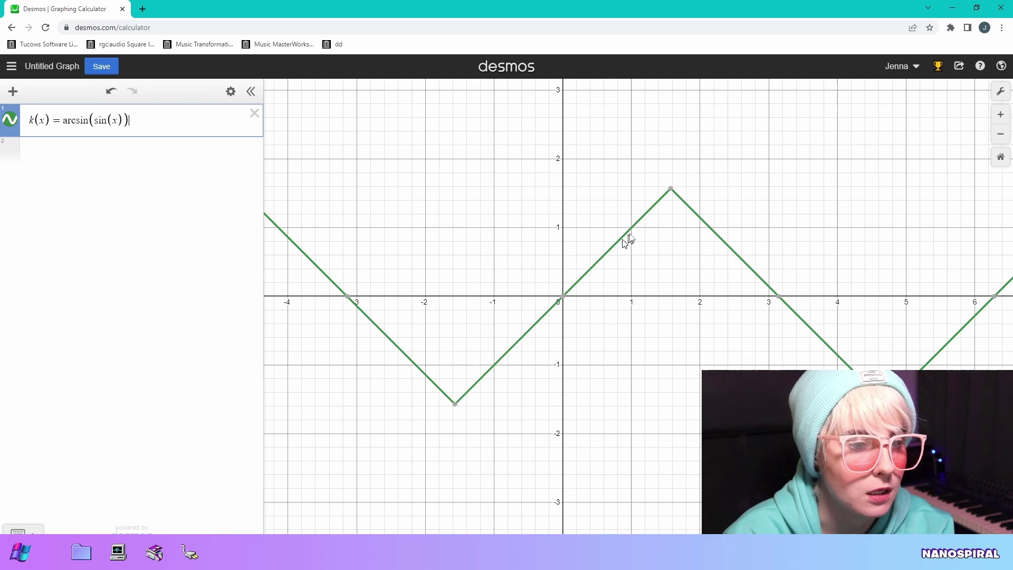
Append +2 to arcsin(sin(x)) in k(x), then undo back to plain sin(x)
mouse_move(670, 190)
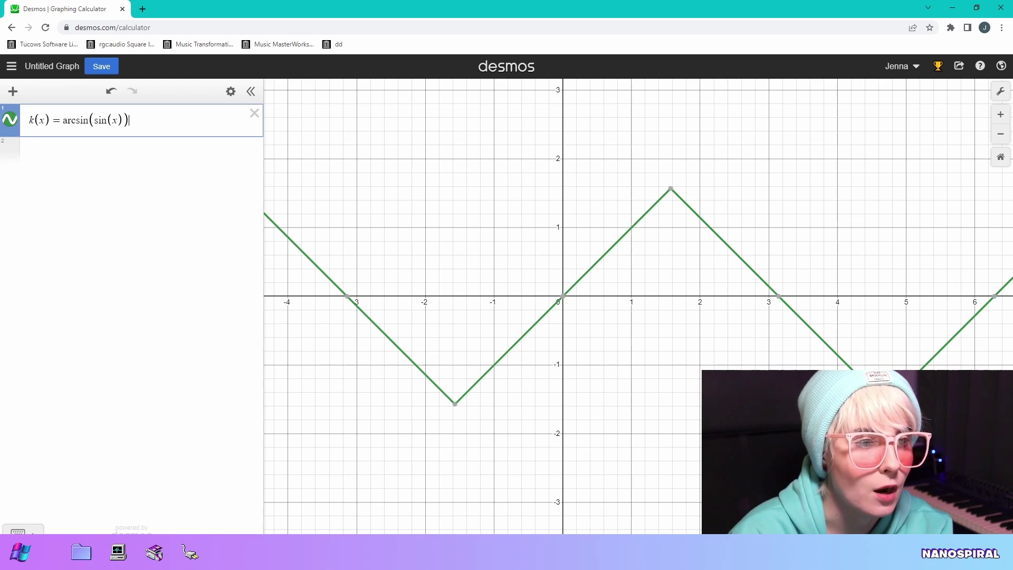
scroll(555, 249, "down", 2)
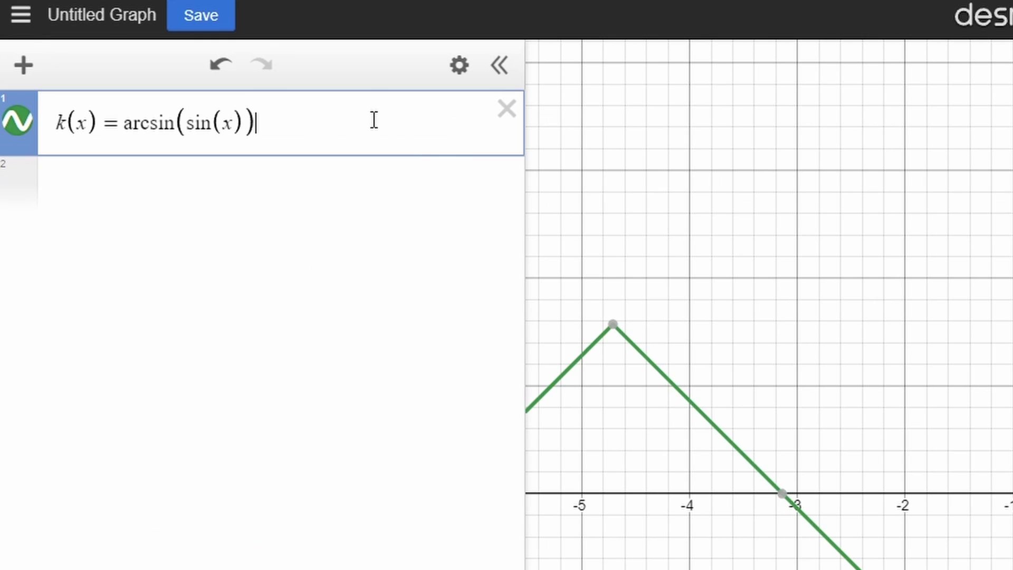
type("+2")
scroll(527, 337, "up", 1)
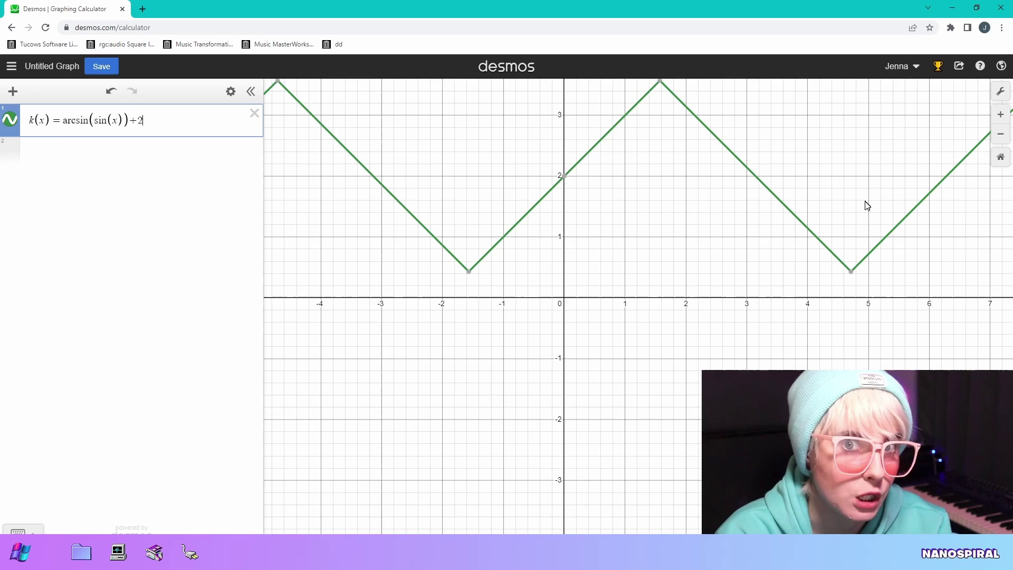
key("ctrl+z")
key("ctrl+z")
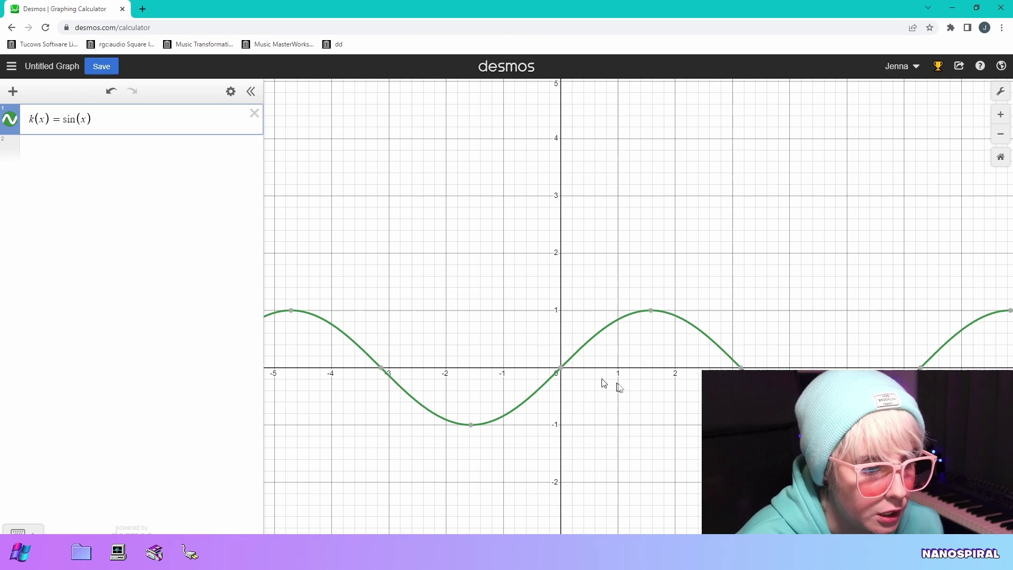
Pan the graph up, try a 2 multiplier before sin(x), then delete it
mouse_move(471, 432)
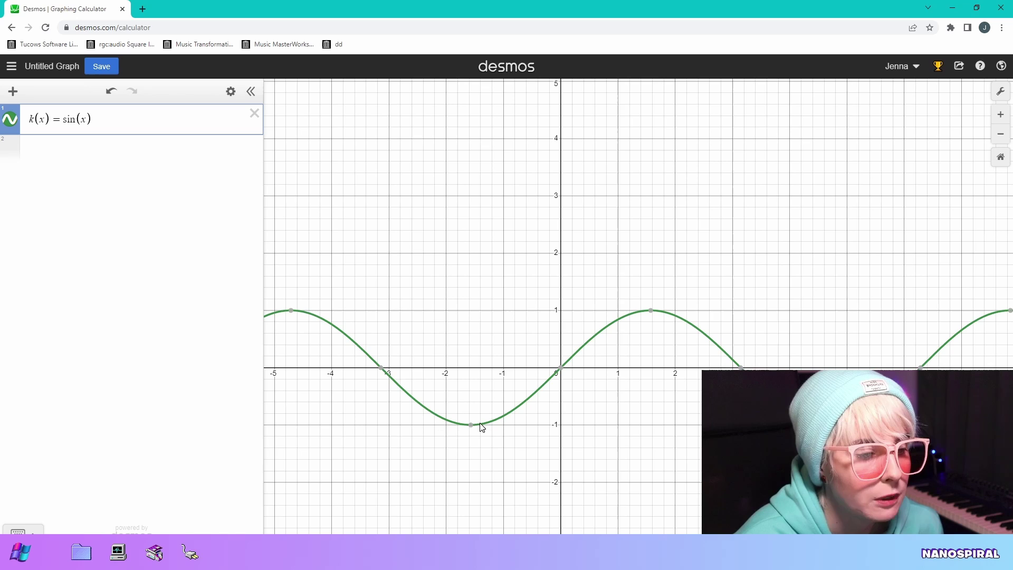
scroll(479, 420, "down", 1)
scroll(480, 421, "up", 1)
left_click_drag(502, 460, 482, 343)
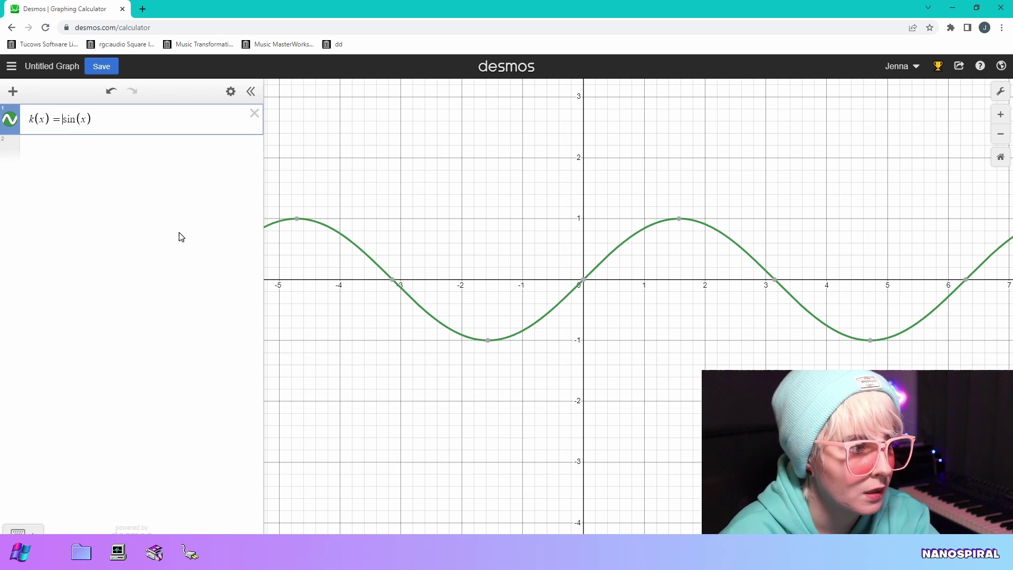
type("2")
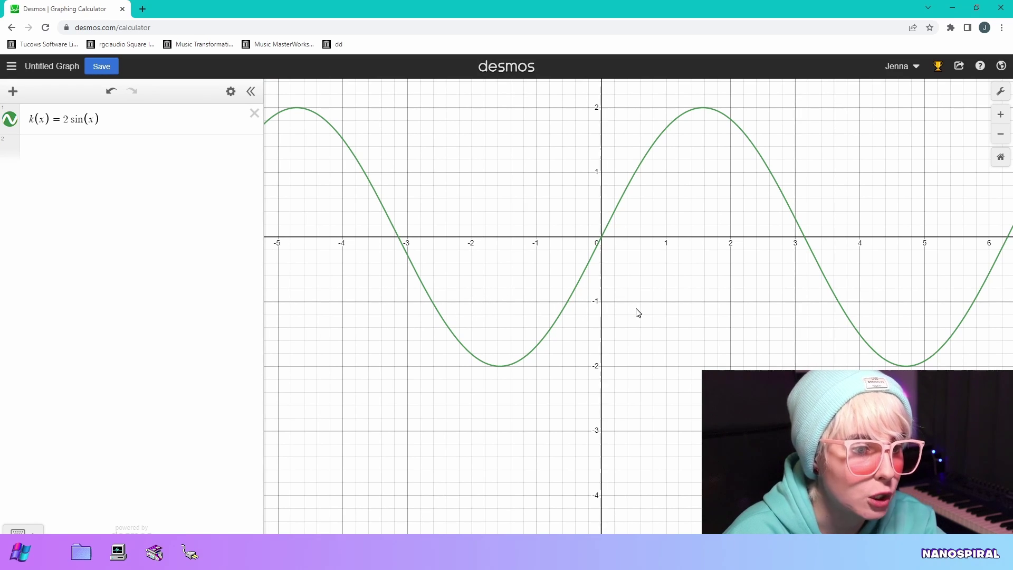
left_click(70, 119)
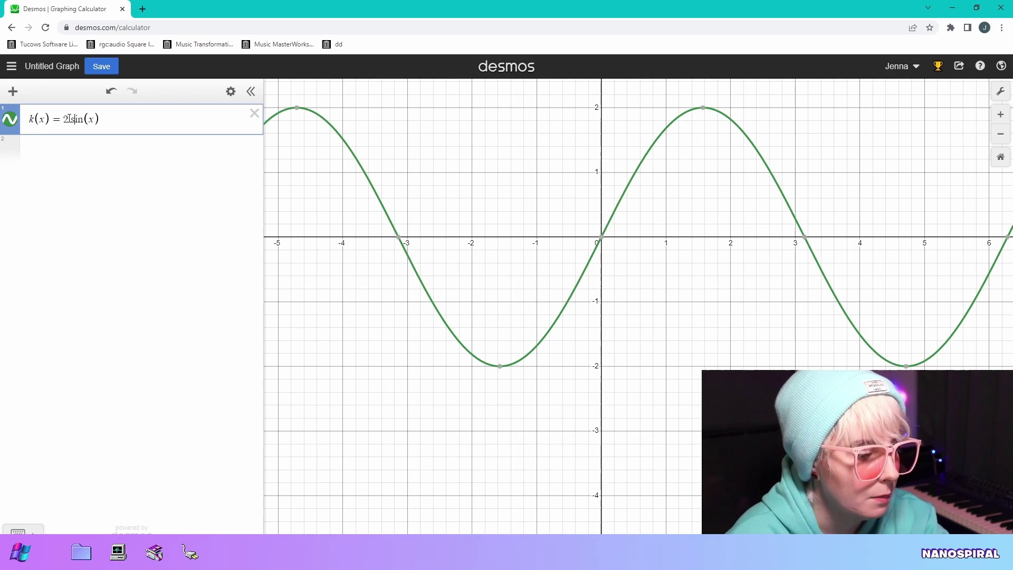
key("BackSpace")
Append +1 to sin(x), lifting the wave to run between 0 and 2
left_click(99, 117)
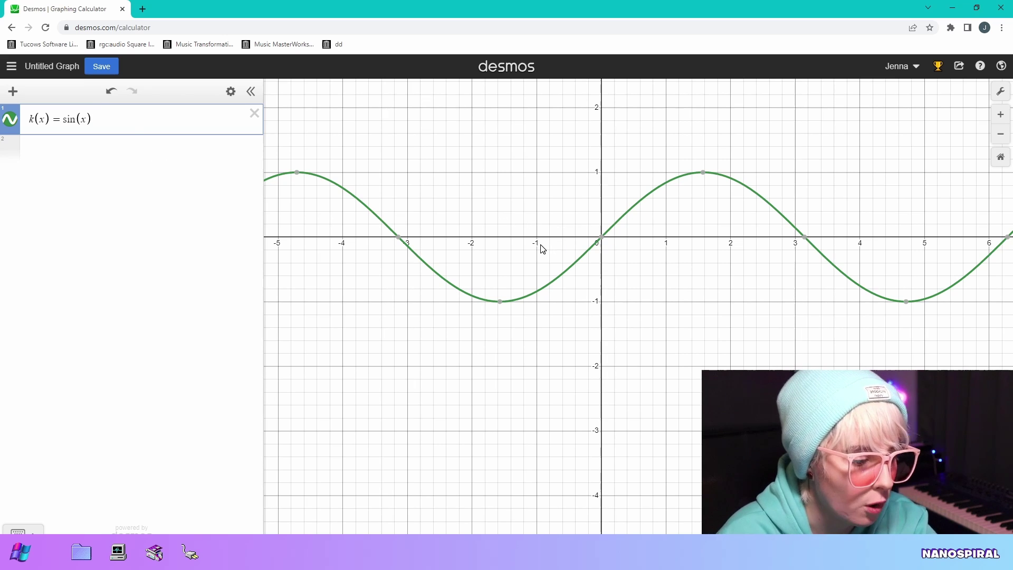
type("+1")
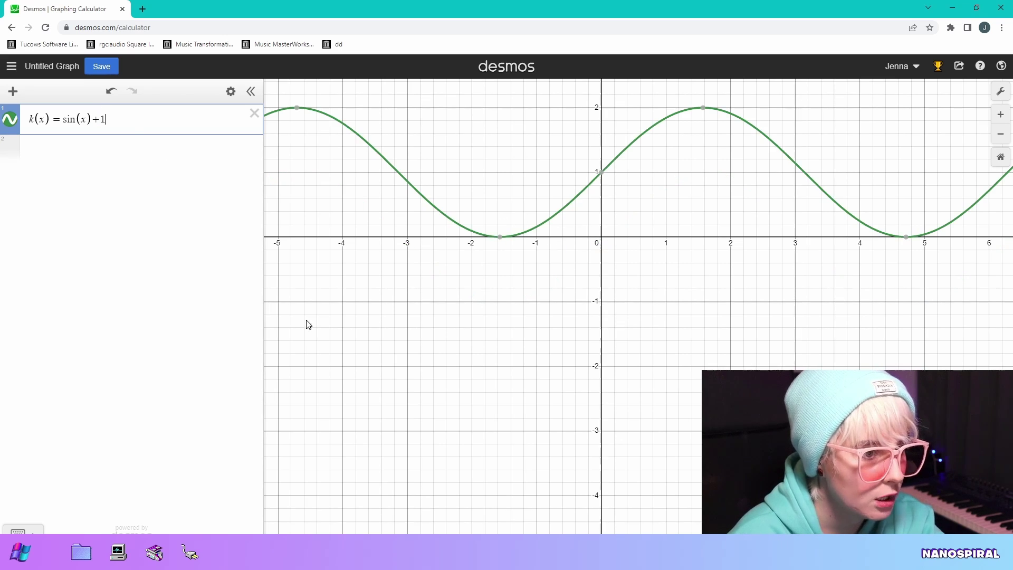
scroll(562, 344, "up", 2)
scroll(574, 343, "down", 2)
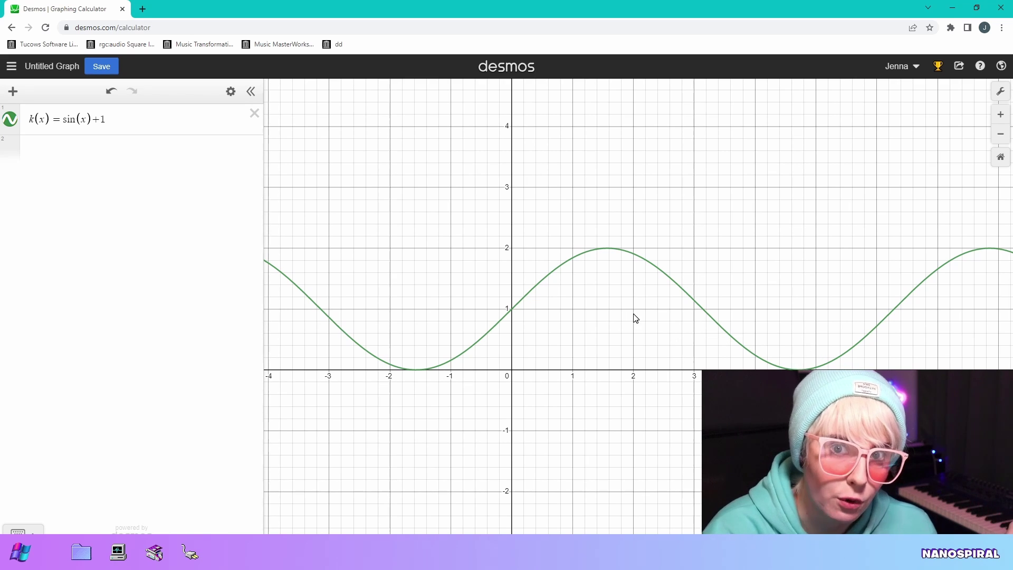
Bracket sin(x)+1 and add a multiplier in front, giving 9(sin(x)+1) between 0 and 18
left_click(63, 119)
type("(")
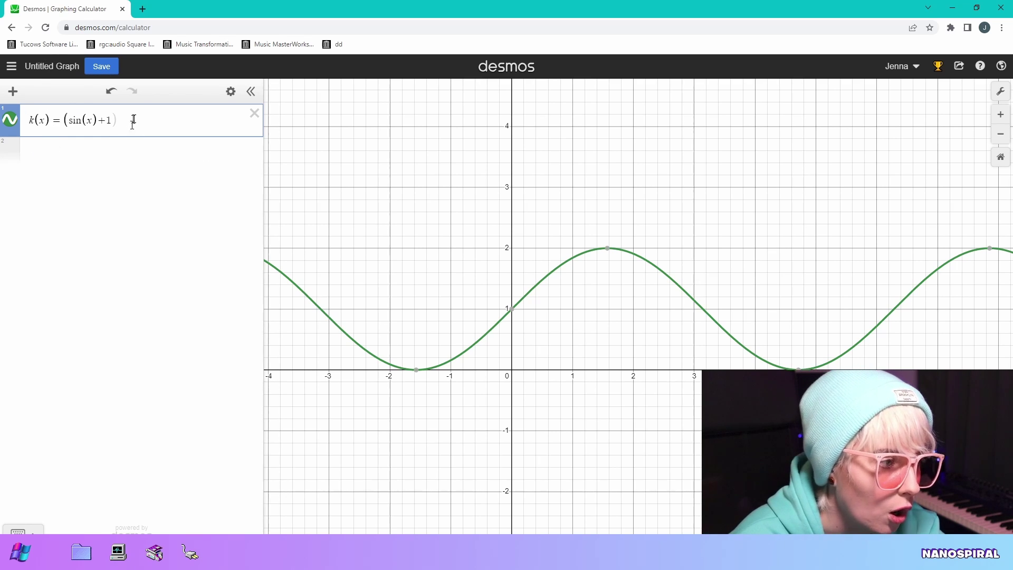
left_click_drag(133, 120, 73, 121)
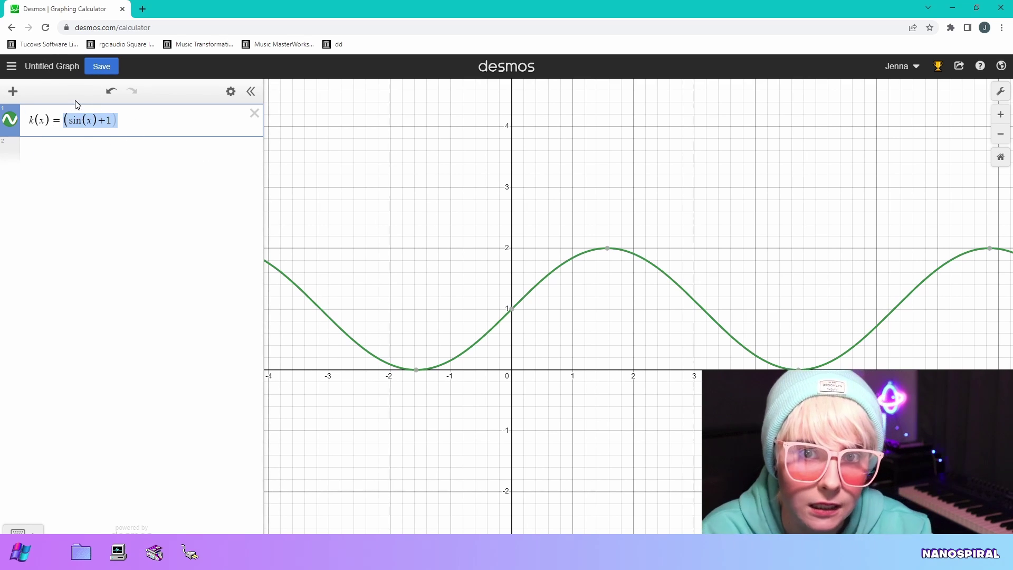
key("Right")
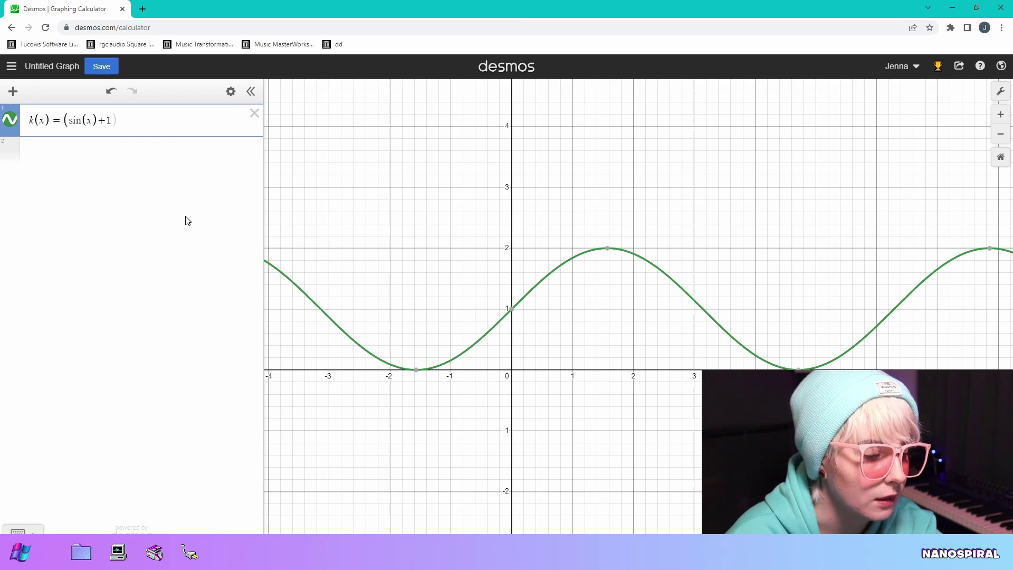
type("2")
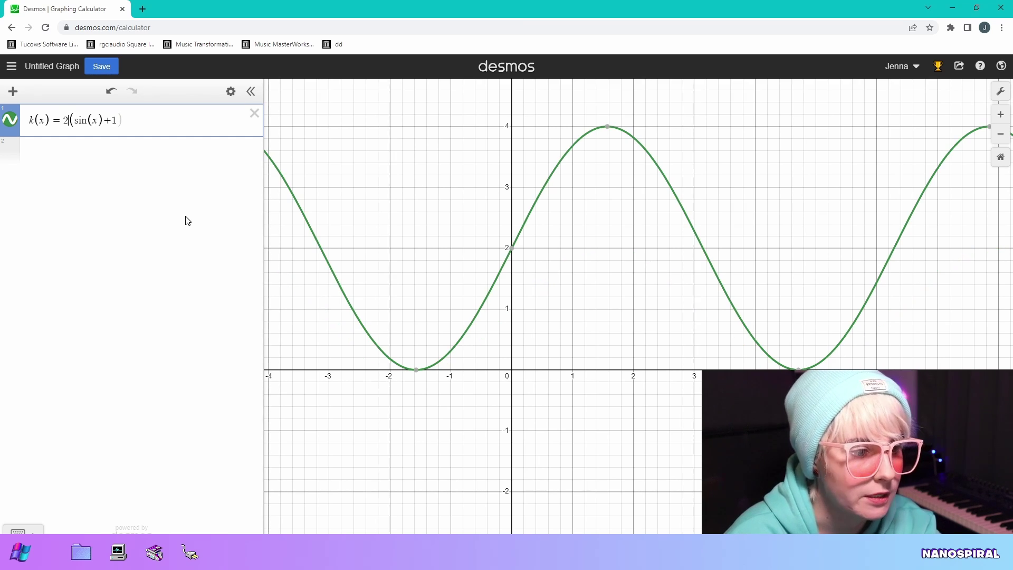
scroll(554, 330, "down", 3)
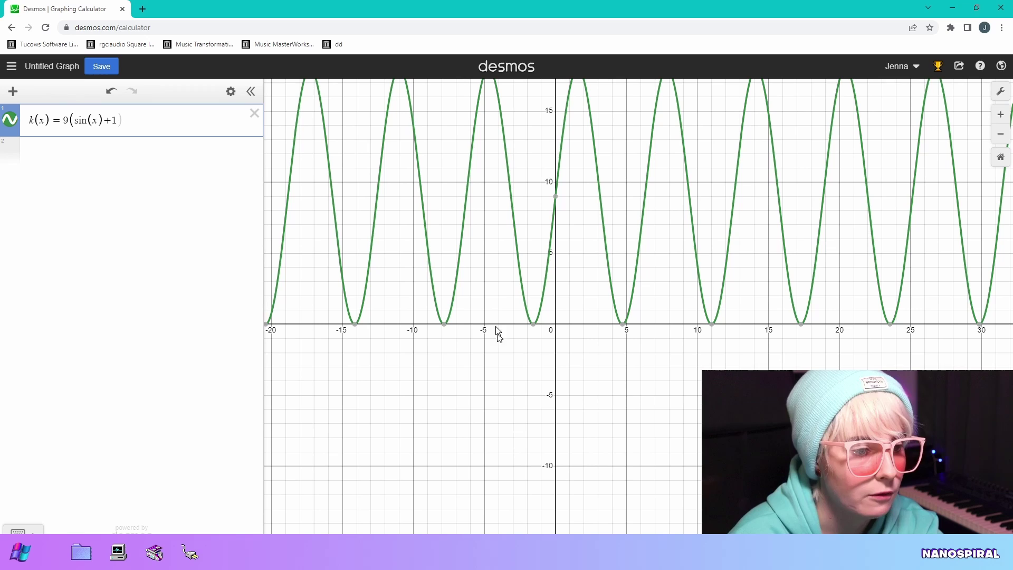
mouse_move(530, 326)
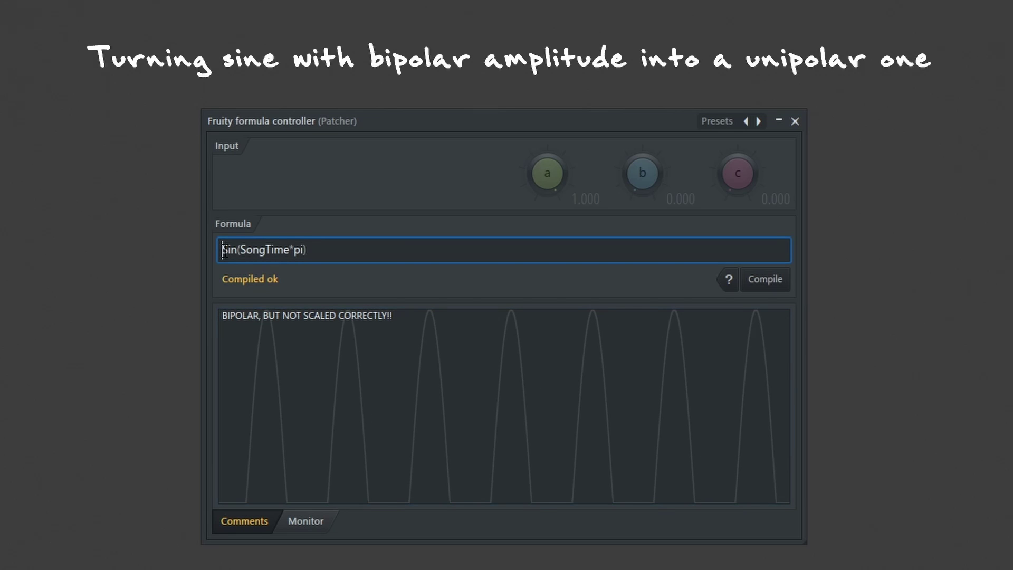
Change the formula to 0.5*Sin(SongTime*pi)+0.5 and set the comment to THAT'S BETTER!
type("0.5*")
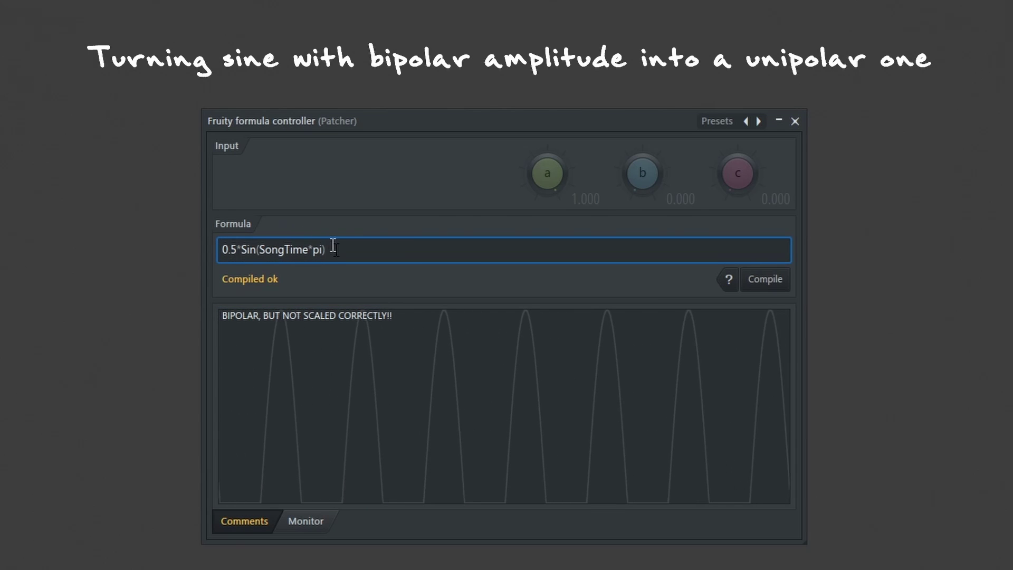
left_click(335, 246)
type("+0.5")
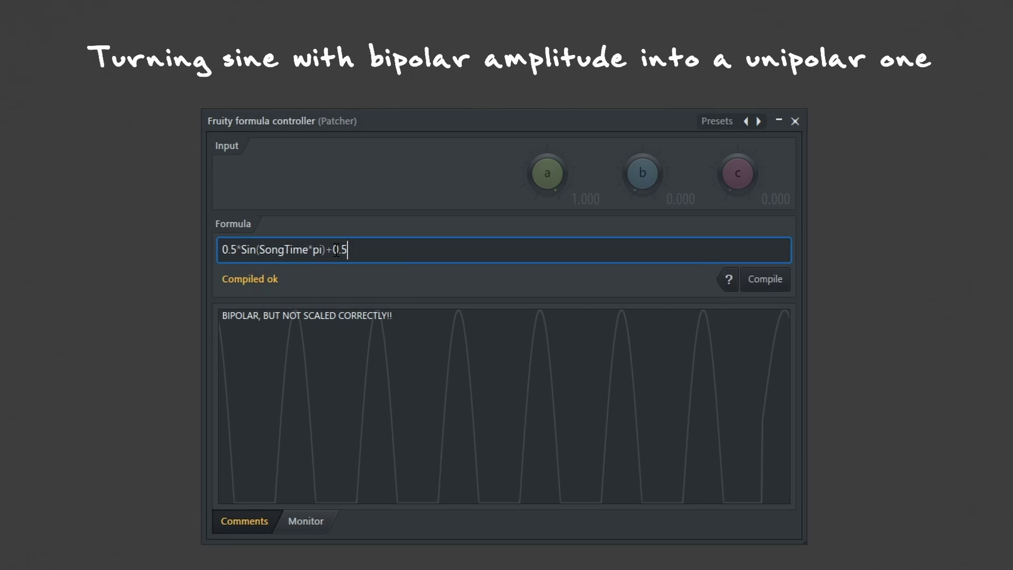
key("Tab")
type("THAT'S BETTER!")
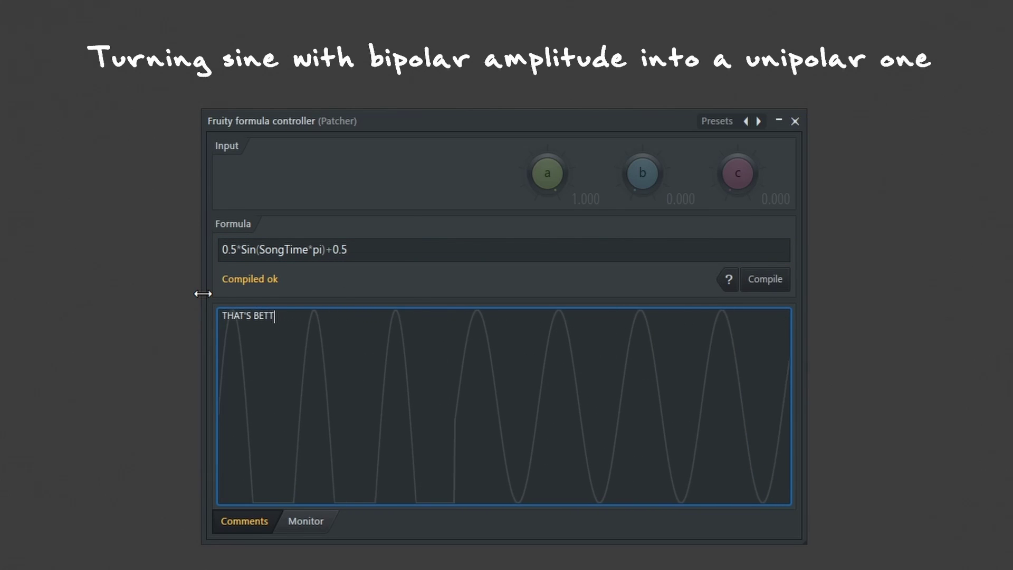
Wrap the formula as (0.5*Sin(SongTime*pi)+0.5)*a and turn a down to 0.184
left_click(353, 249)
type(")")
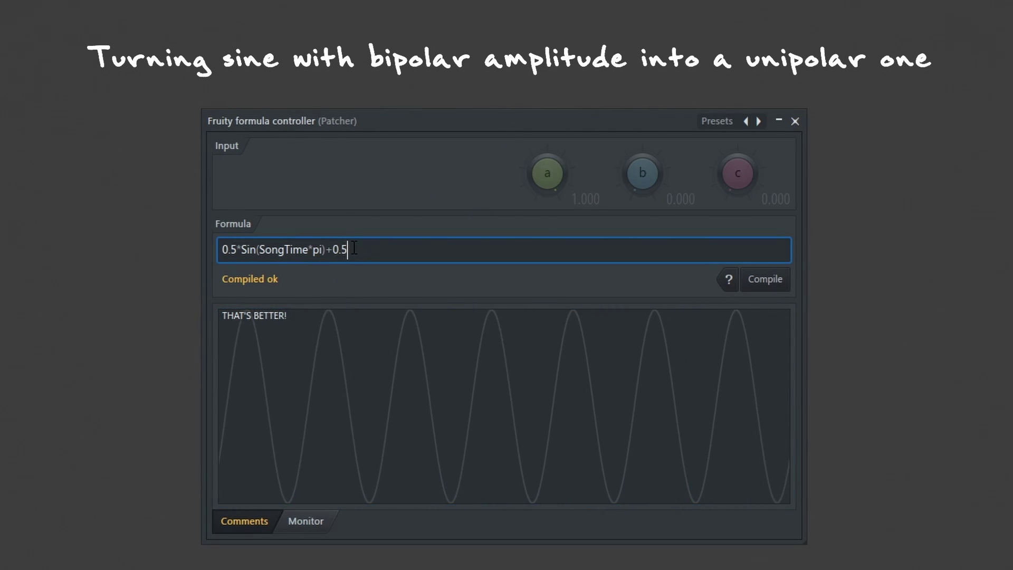
left_click(220, 251)
type("(")
left_click(374, 249)
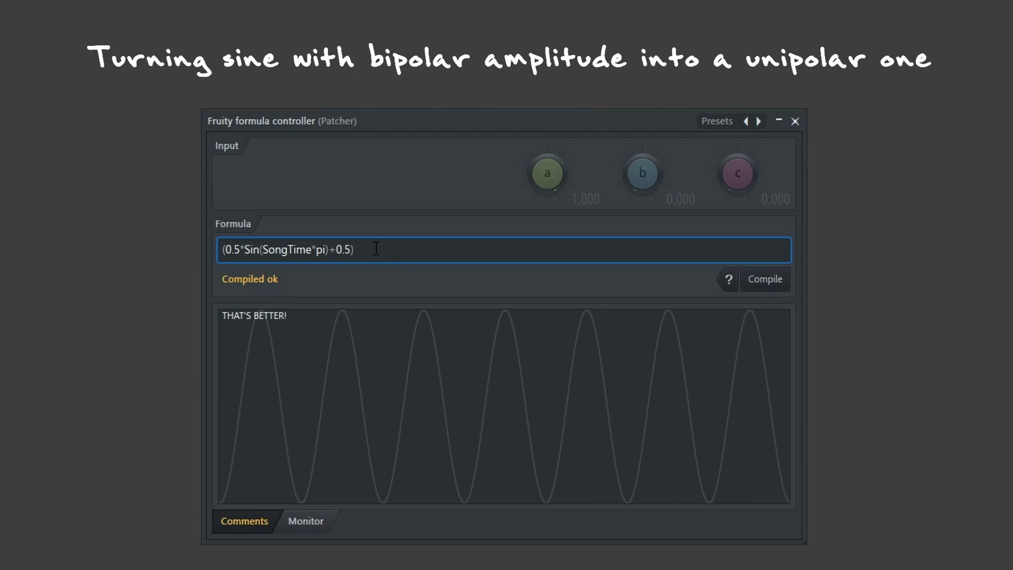
type("*a")
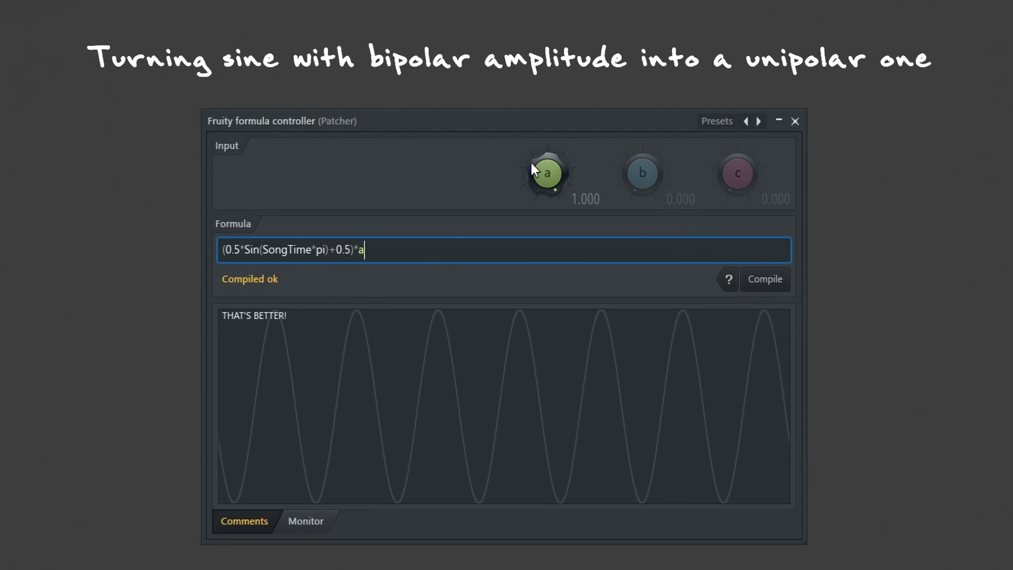
left_click_drag(544, 171, 544, 217)
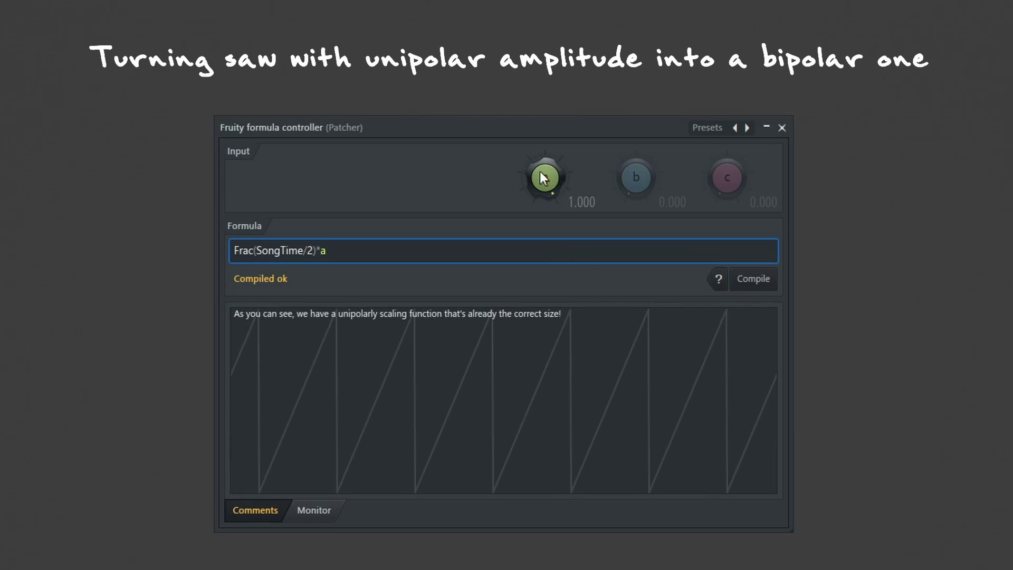
Set the saw's a to 0.473, drop the a multiplier and bracket Frac(SongTime/2)
left_click_drag(543, 177, 520, 219)
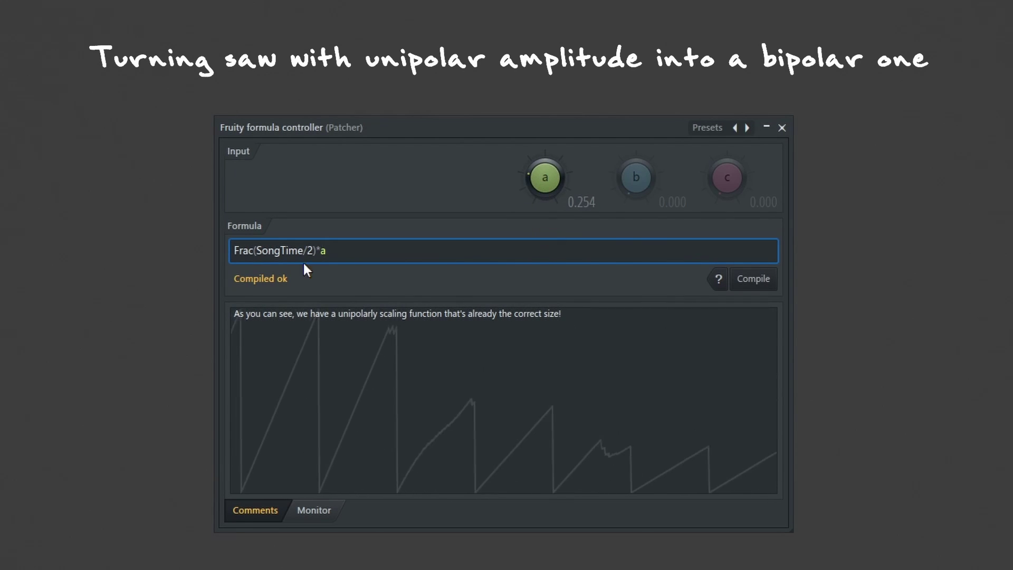
key("BackSpace")
key("BackSpace")
left_click(759, 289)
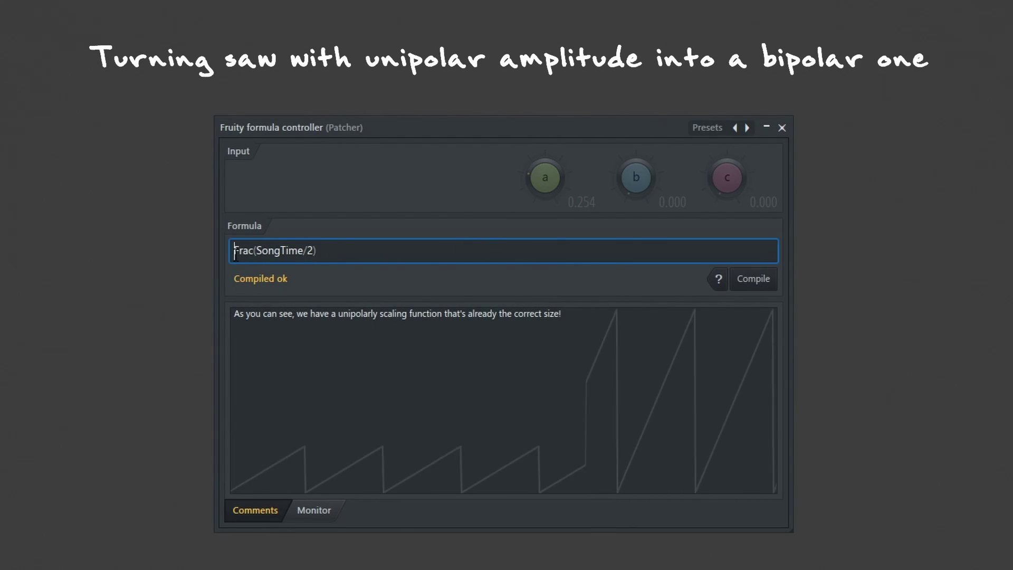
key("Home")
type("(")
left_click(386, 258)
type(")")
Complete the formula as a*(Frac(SongTime/2))+0.5-a*0.5 and compile it
key("Home")
type("a")
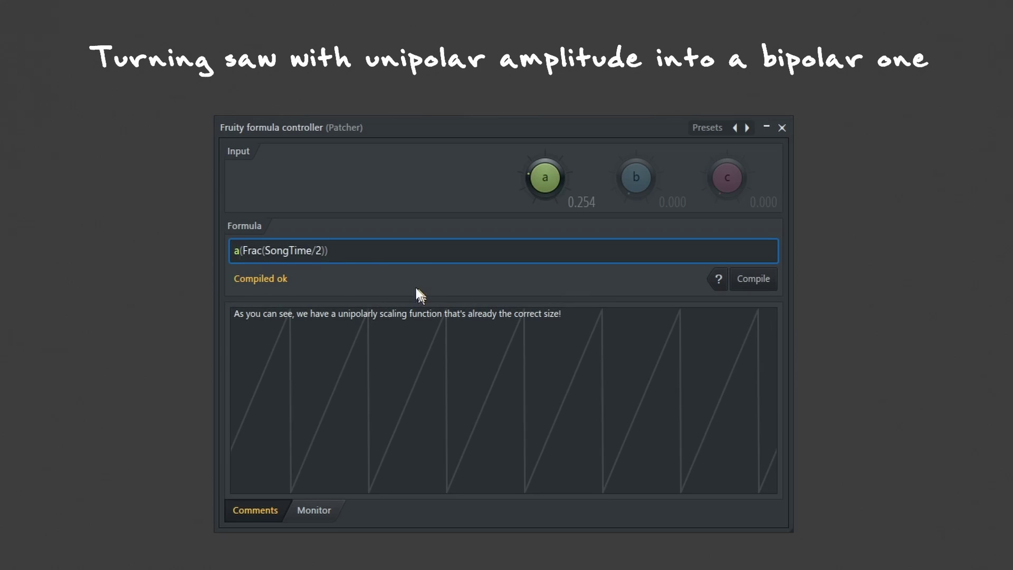
type("*")
left_click(346, 251)
type("+0.5")
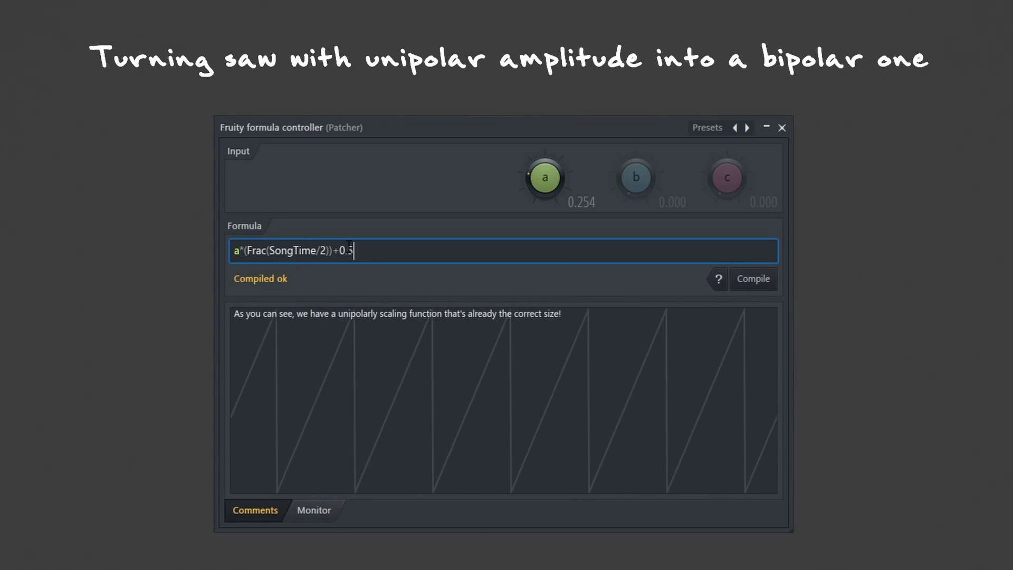
type("-a*0.5")
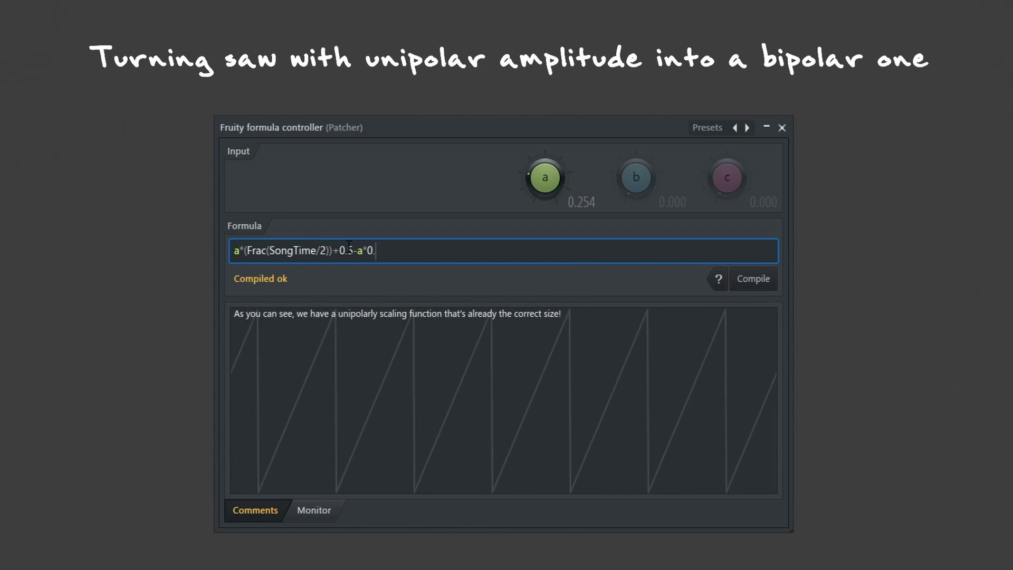
left_click(763, 286)
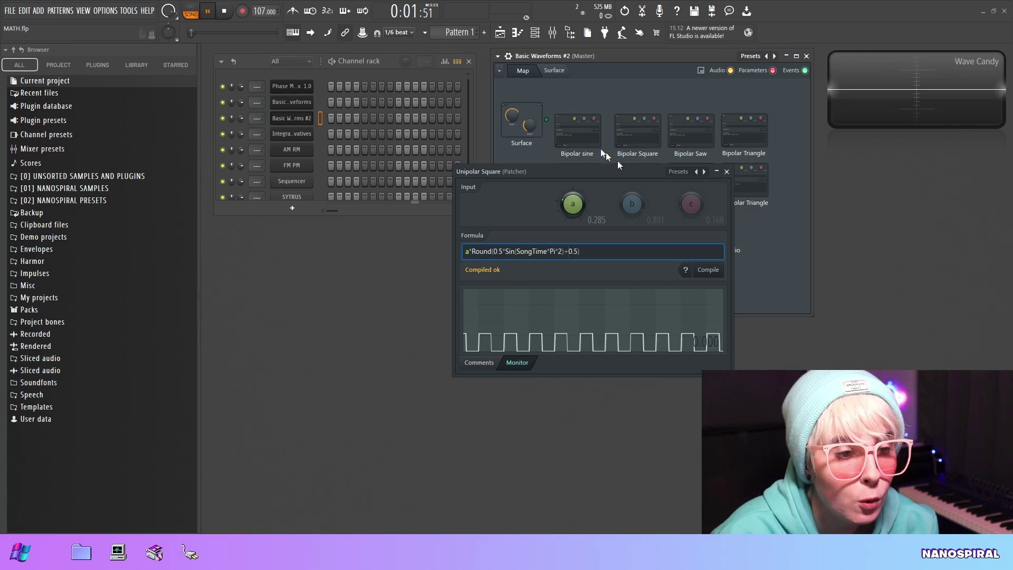
Raise the Unipolar Square's input a to 1.000
scroll(578, 213, "up", 10)
scroll(578, 214, "up", 8)
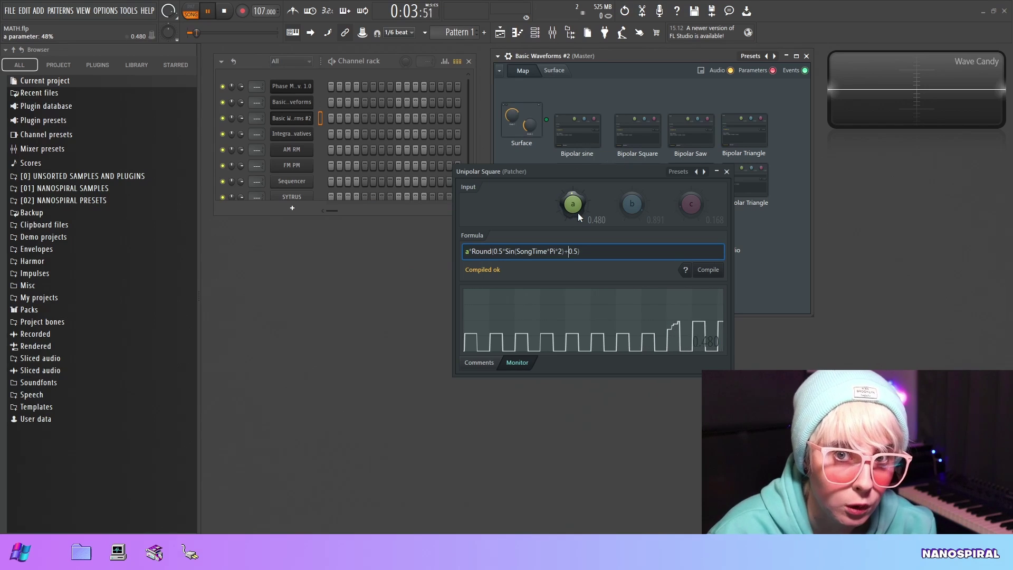
scroll(578, 213, "up", 12)
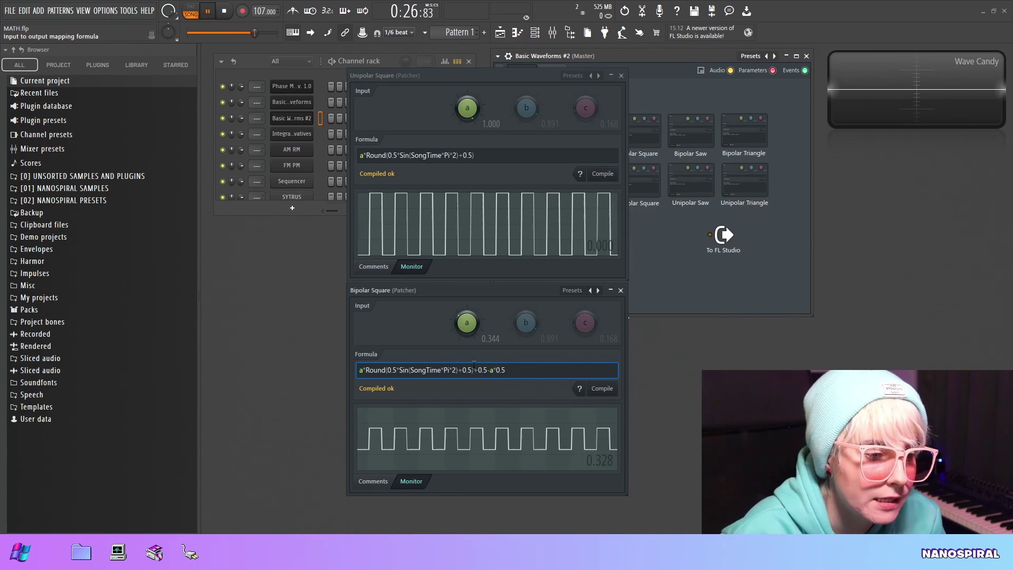
In the Bipolar Square formula, select the trailing -a*0.5 term
left_click_drag(478, 370, 484, 370)
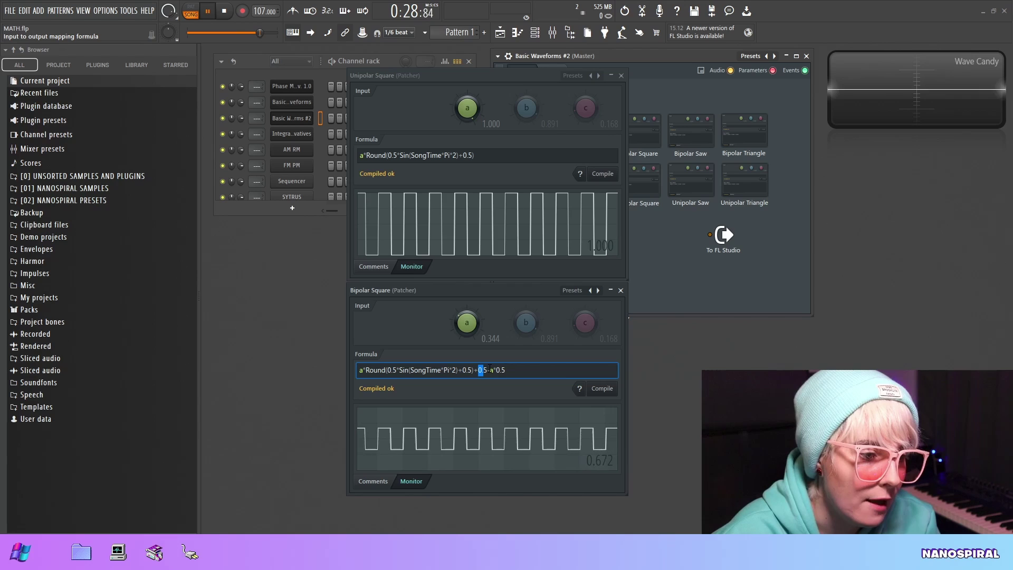
left_click(495, 370)
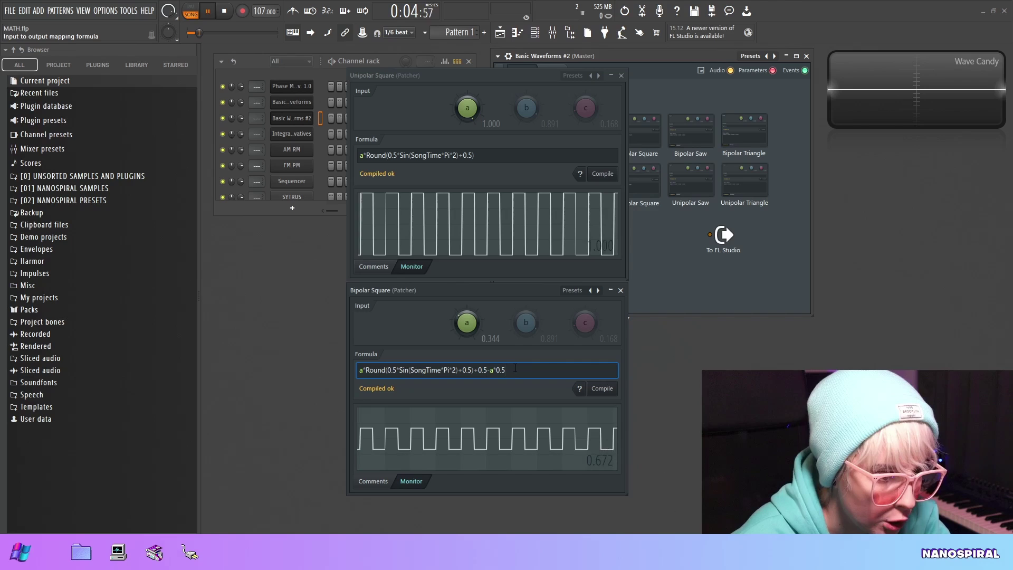
left_click_drag(505, 370, 487, 370)
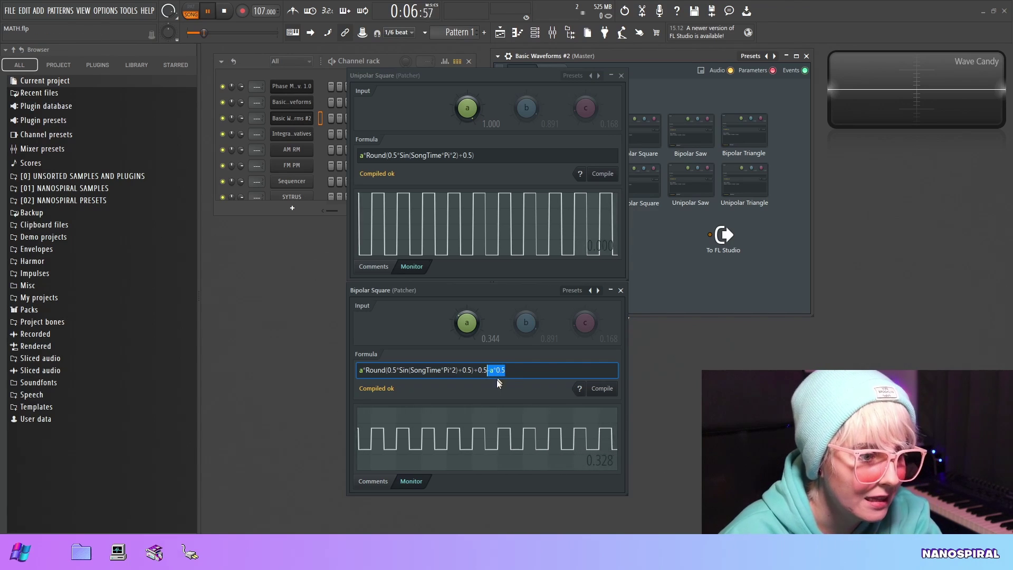
Delete -a*0.5 from the Bipolar Square formula, compile, and turn a down to zero
key("BackSpace")
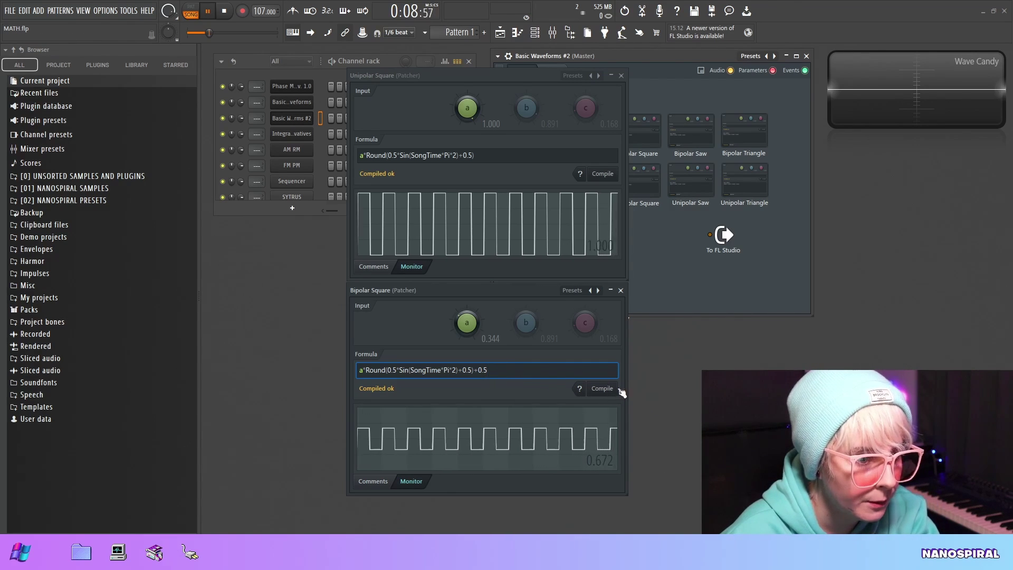
left_click(604, 392)
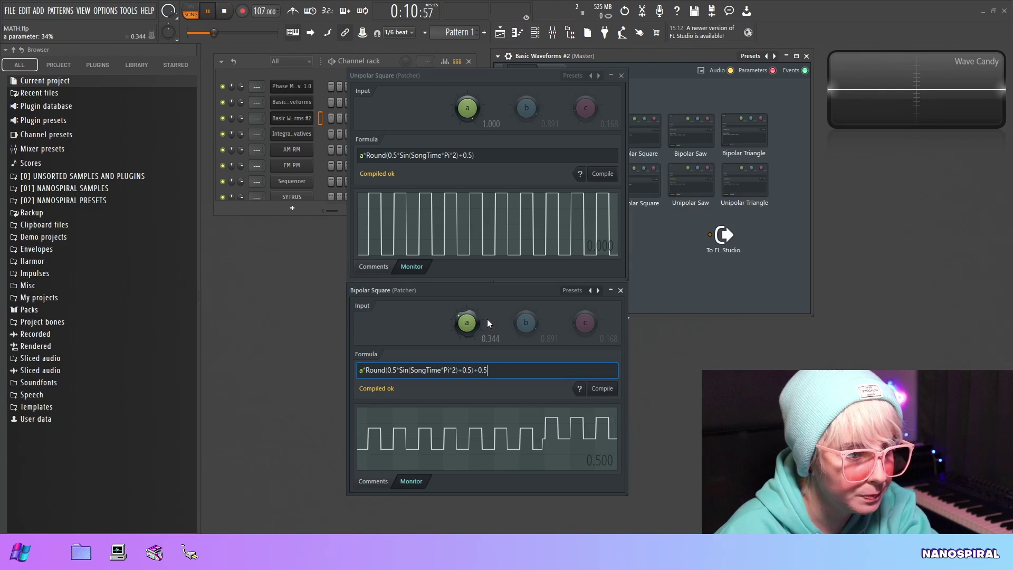
left_click_drag(467, 322, 467, 370)
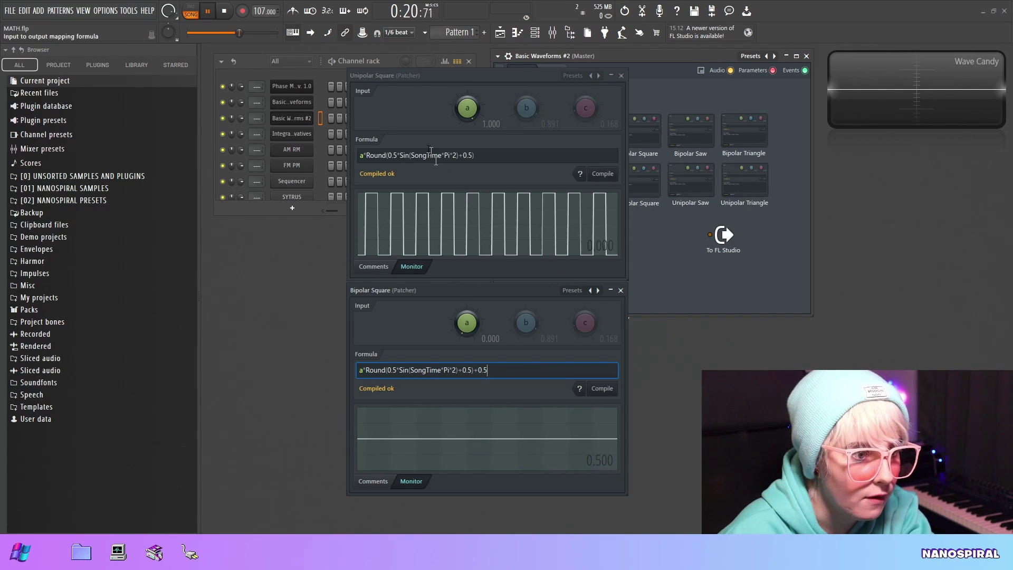
Stop playback and bring input a back up to 0.547
left_click(228, 15)
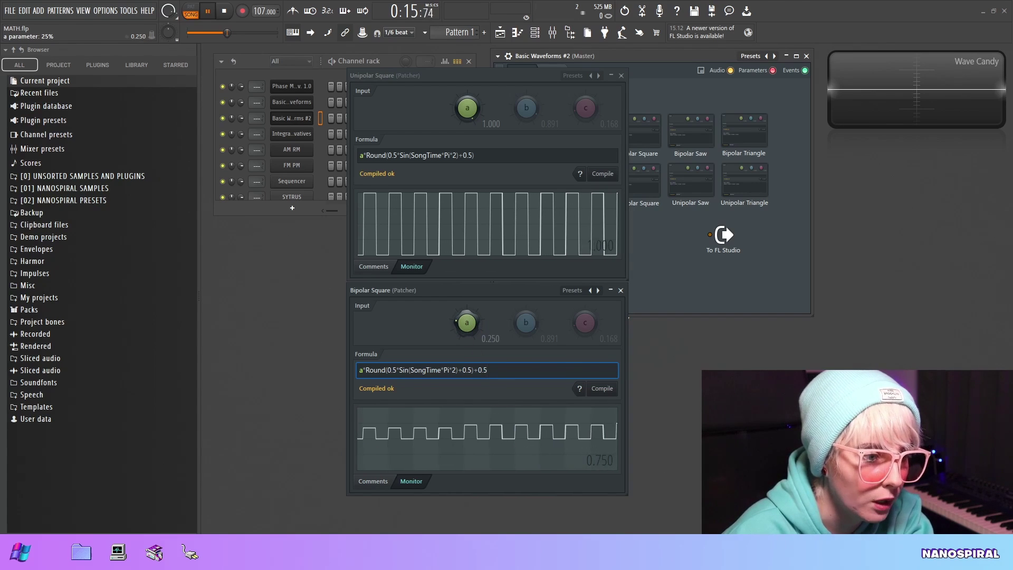
left_click_drag(473, 325, 473, 322)
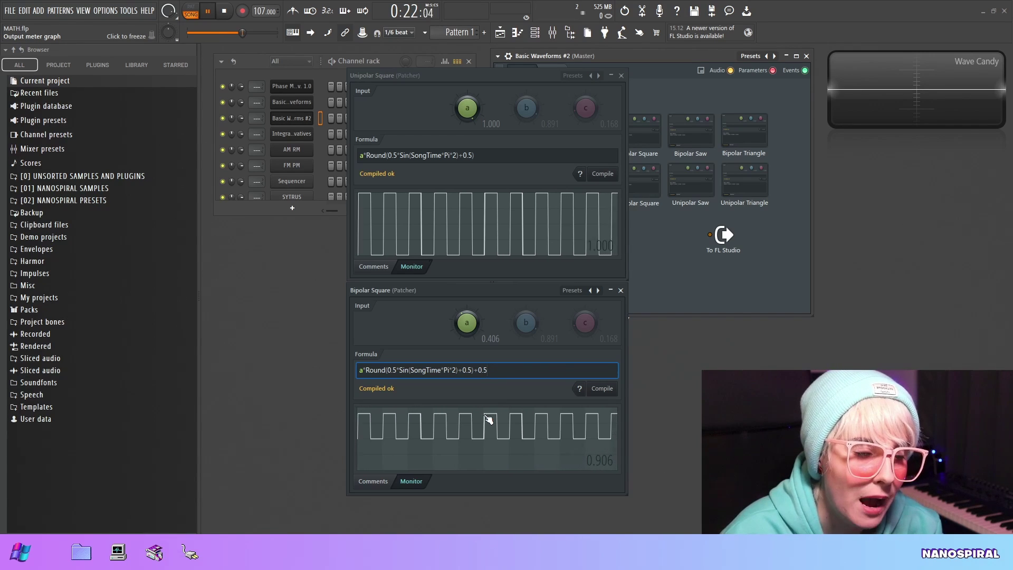
left_click_drag(465, 332, 464, 327)
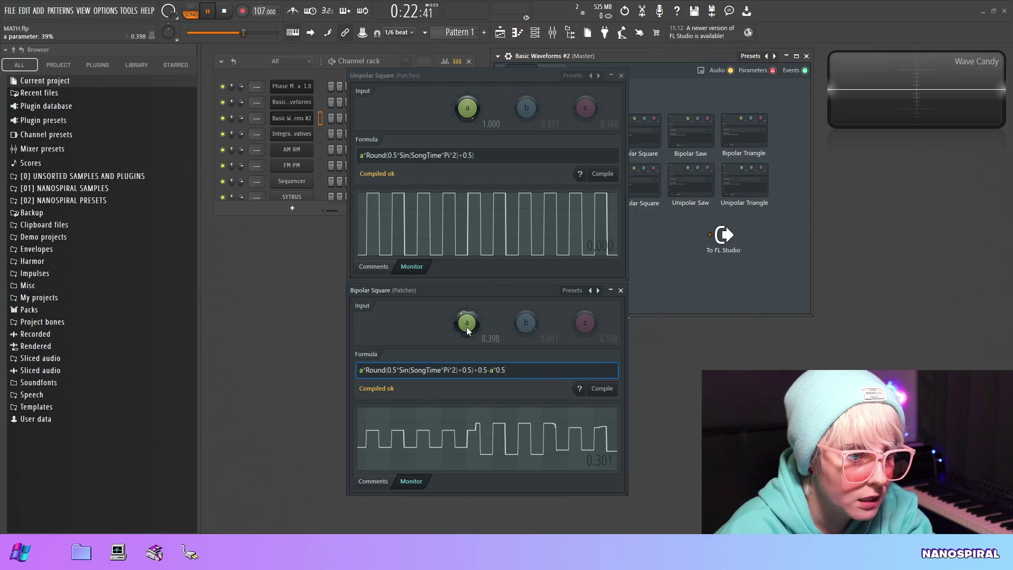
Reset input a to its default 0.500 and highlight the formula's a and +0.5 terms
right_click(467, 327)
left_click(477, 332)
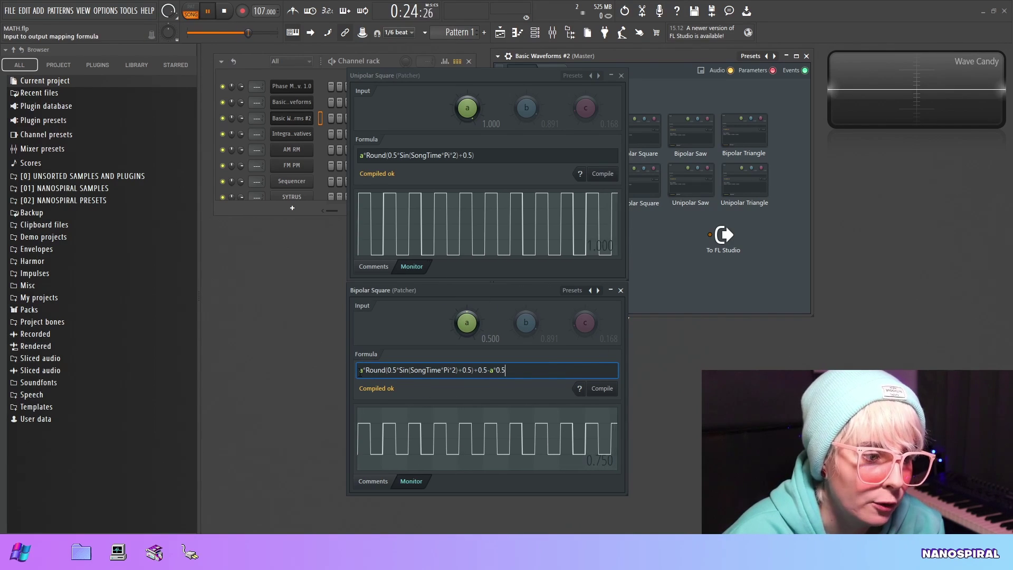
double_click(361, 370)
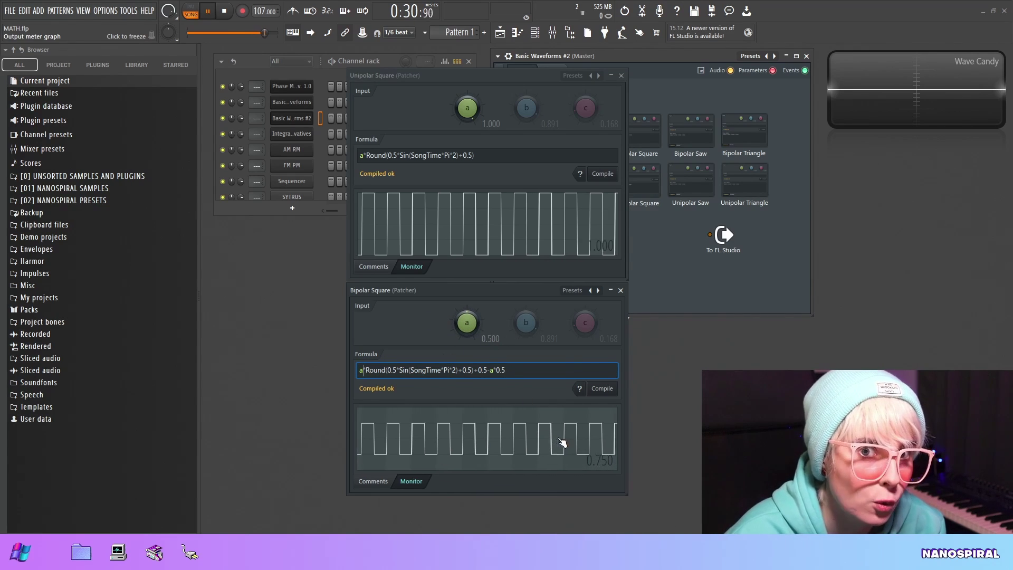
left_click_drag(474, 369, 487, 371)
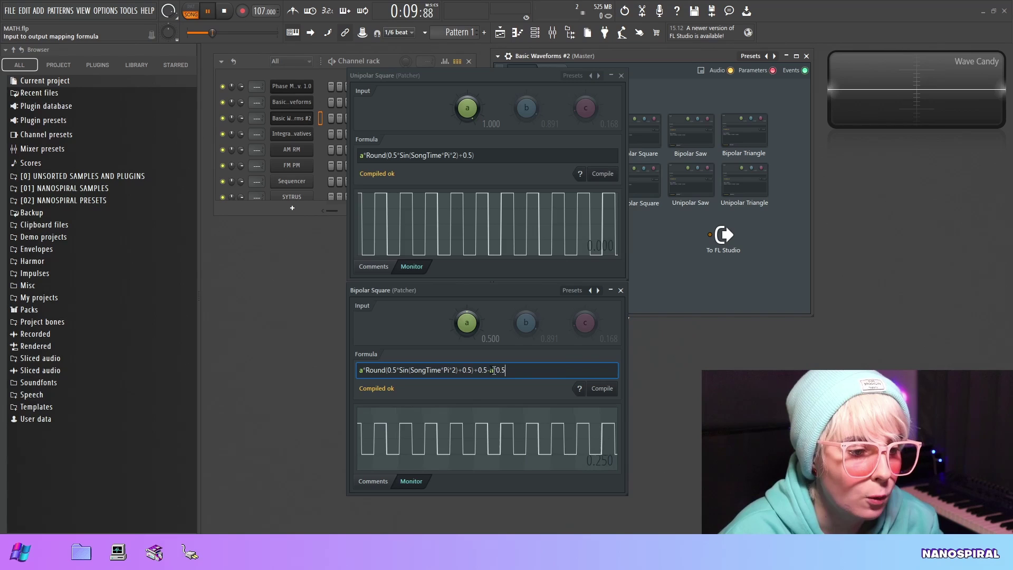
Insert a minus before the trailing a*0.5, then raise input a through 0.73 to 1.000
left_click_drag(490, 370, 509, 369)
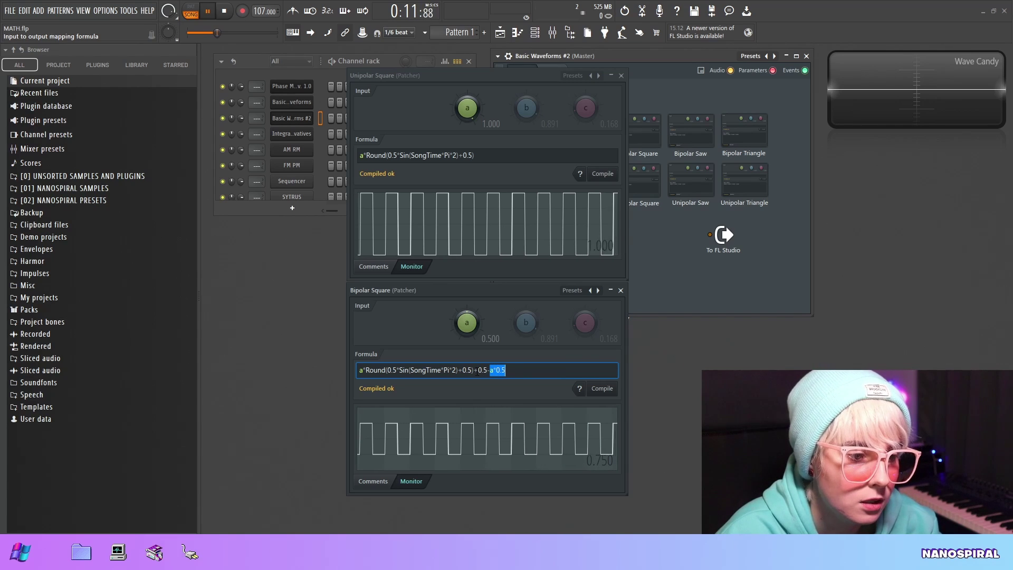
left_click(488, 370)
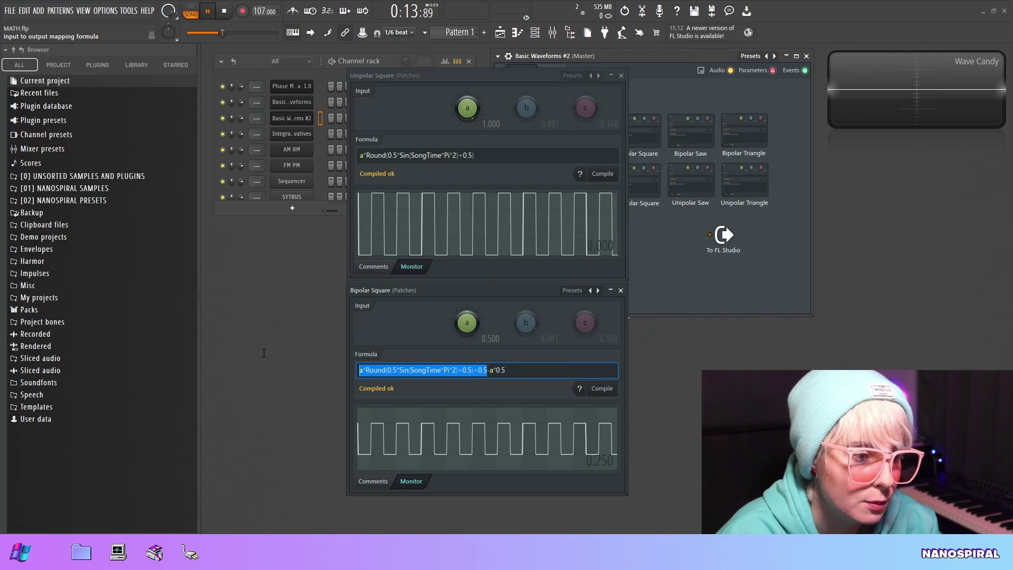
type("-")
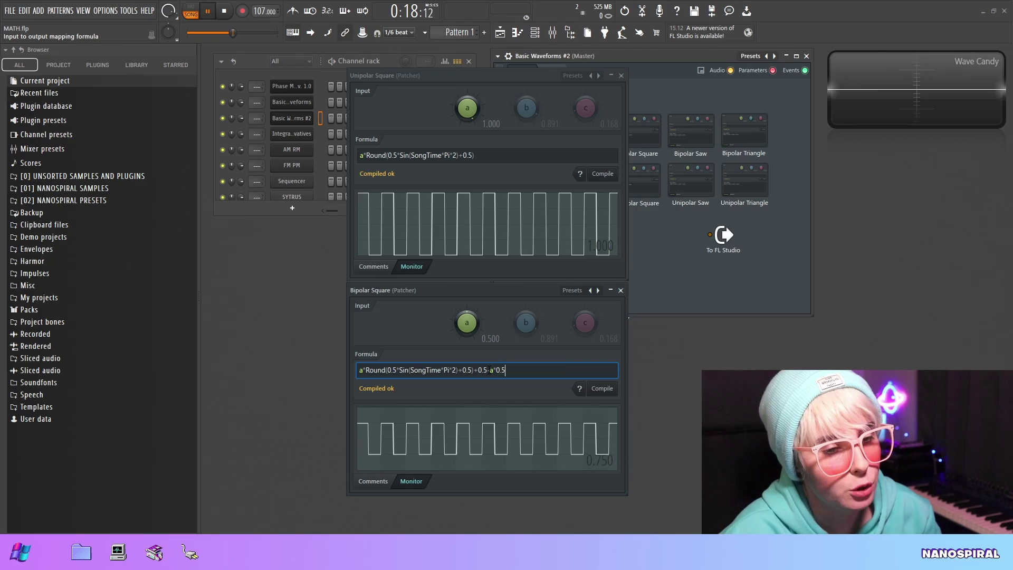
left_click_drag(490, 370, 505, 371)
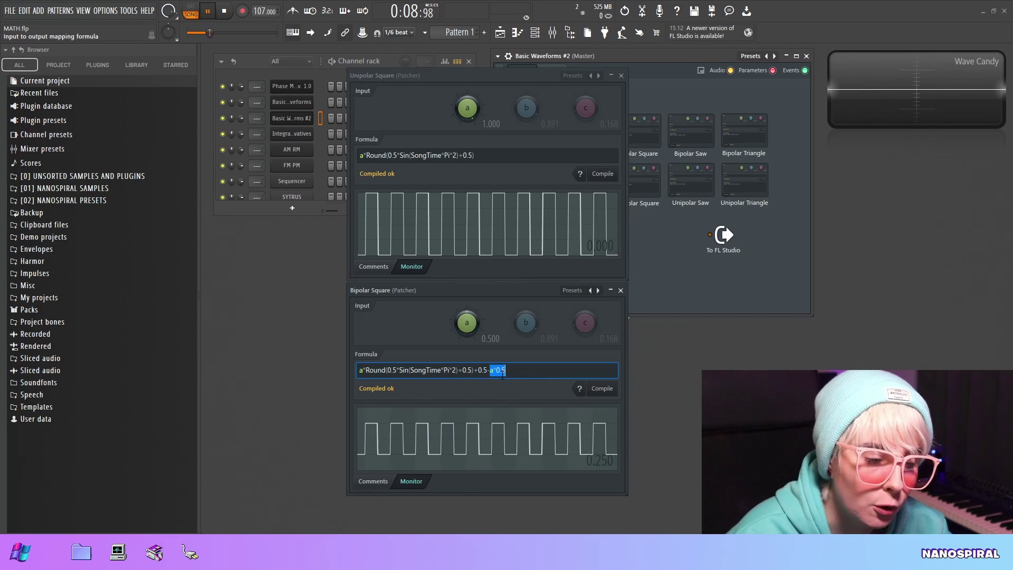
left_click(507, 370)
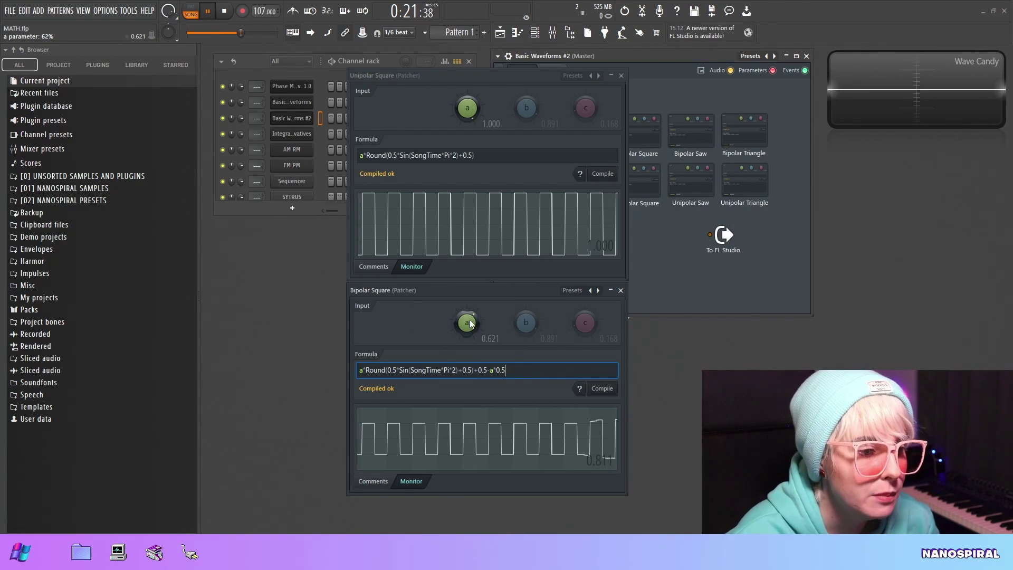
left_click_drag(467, 323, 467, 312)
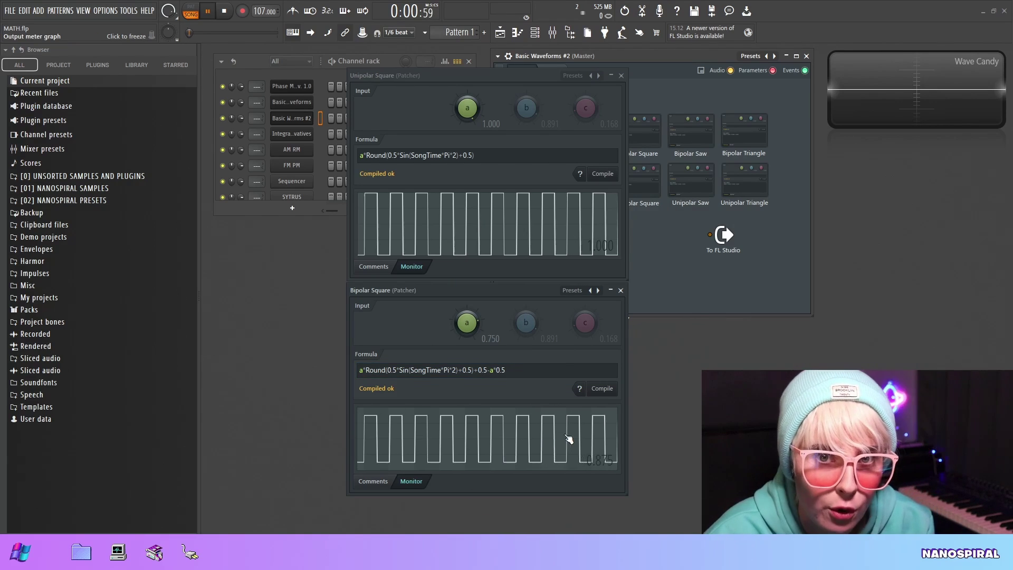
left_click_drag(470, 338, 472, 323)
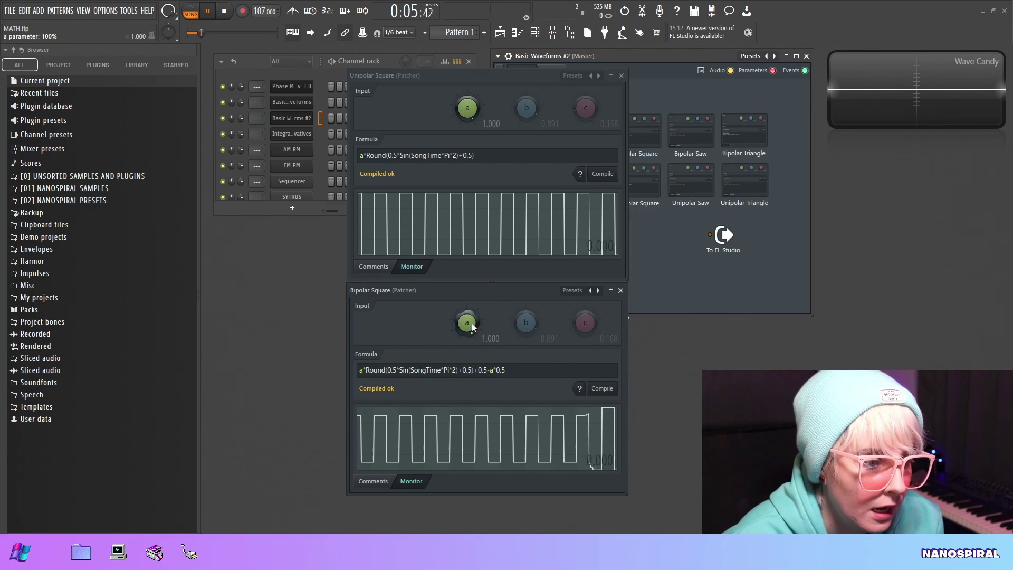